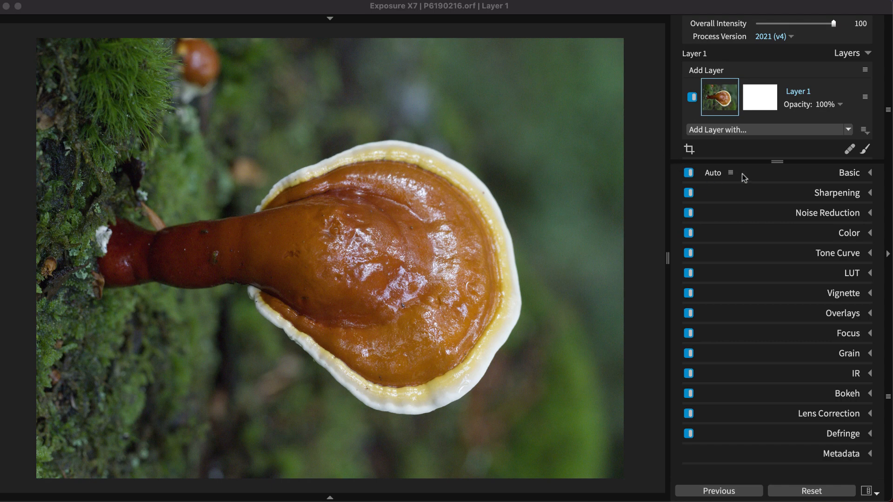
Mask the mushroom with a border marker traced around its edge and an include marker inside the cap
{"action": "left_click", "coordinate": [865, 150]}
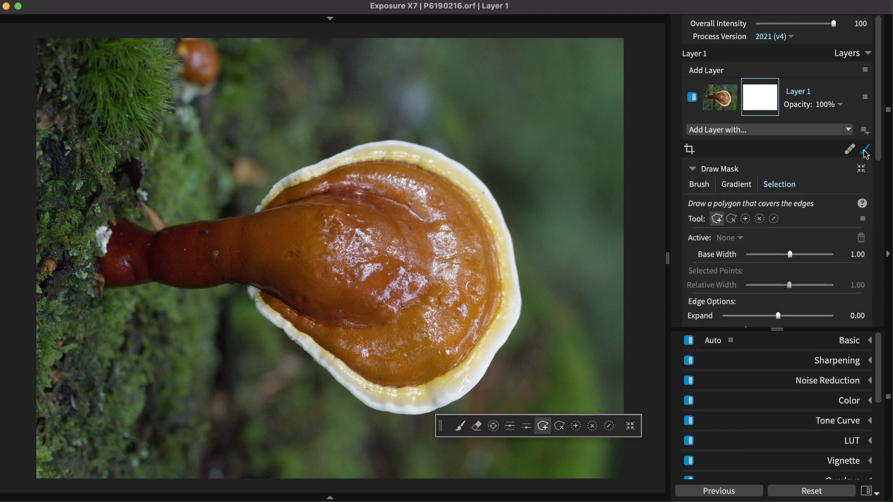
{"action": "left_click", "coordinate": [775, 220]}
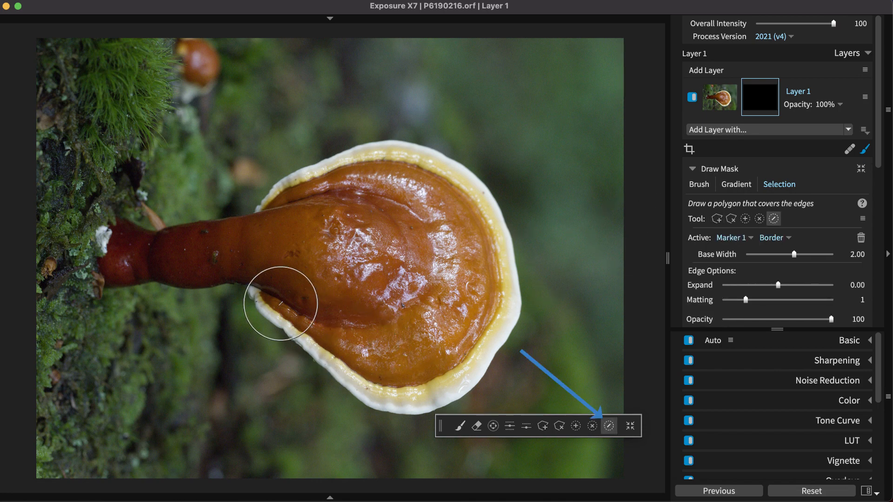
{"action": "mouse_move", "coordinate": [269, 301]}
{"action": "left_mouse_down"}
{"action": "mouse_move", "coordinate": [300, 329]}
{"action": "mouse_move", "coordinate": [473, 370]}
{"action": "mouse_move", "coordinate": [442, 154]}
{"action": "mouse_move", "coordinate": [335, 163]}
{"action": "mouse_move", "coordinate": [232, 224]}
{"action": "mouse_move", "coordinate": [76, 249]}
{"action": "mouse_move", "coordinate": [241, 286]}
{"action": "left_mouse_up"}
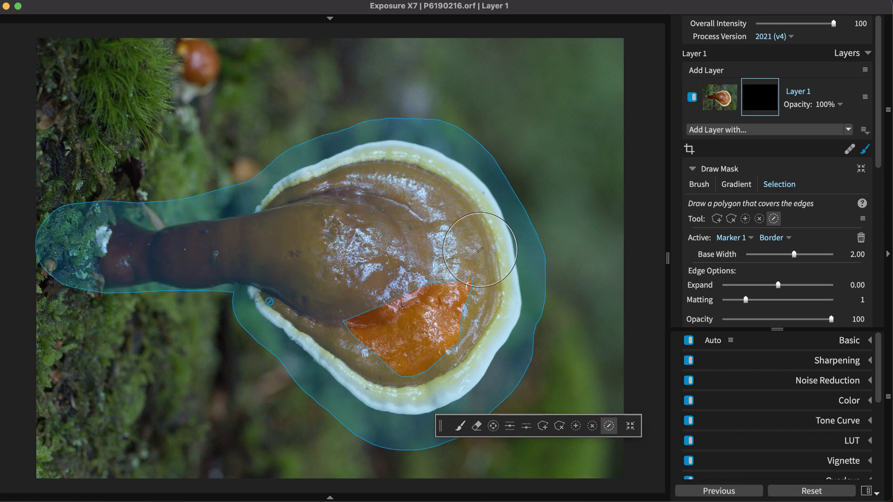
{"action": "left_click_drag", "start_coordinate": [421, 370], "coordinate": [416, 371]}
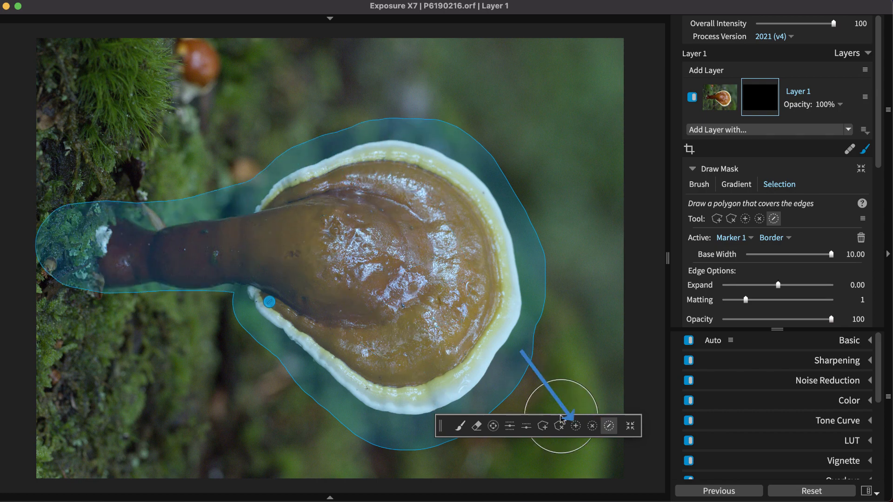
{"action": "left_click", "coordinate": [576, 425]}
{"action": "mouse_move", "coordinate": [337, 300]}
{"action": "left_mouse_down"}
{"action": "mouse_move", "coordinate": [330, 249]}
{"action": "mouse_move", "coordinate": [294, 254]}
{"action": "left_mouse_up"}
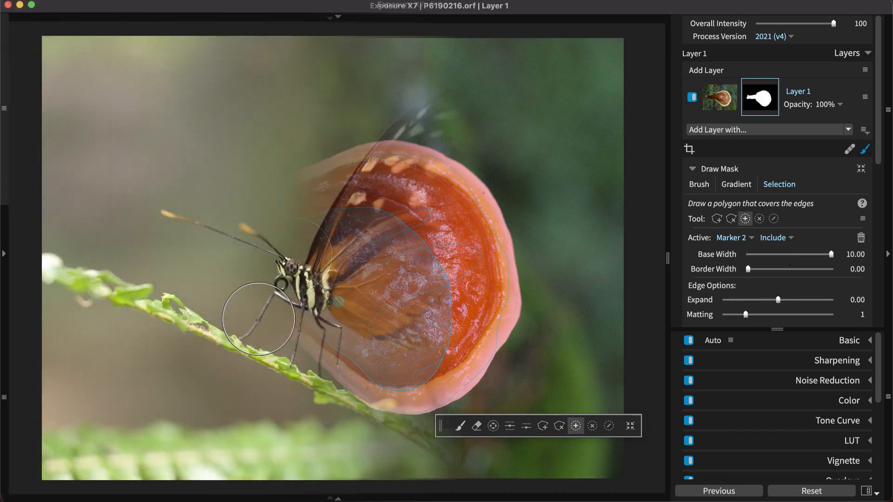
Trace the butterfly's outline with the border marker and add include markers on its rear wing and its body
{"action": "mouse_move", "coordinate": [132, 205]}
{"action": "left_mouse_down"}
{"action": "mouse_move", "coordinate": [279, 340]}
{"action": "mouse_move", "coordinate": [463, 175]}
{"action": "mouse_move", "coordinate": [403, 242]}
{"action": "mouse_move", "coordinate": [407, 130]}
{"action": "mouse_move", "coordinate": [507, 175]}
{"action": "left_mouse_up"}
{"action": "left_click", "coordinate": [420, 250]}
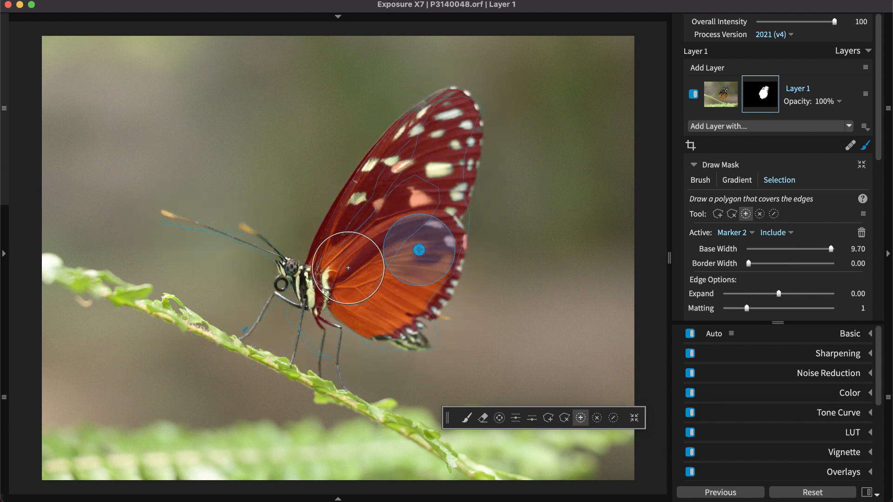
{"action": "scroll", "coordinate": [349, 268], "scroll_direction": "down", "scroll_amount": 5}
{"action": "mouse_move", "coordinate": [329, 294]}
{"action": "left_mouse_down"}
{"action": "mouse_move", "coordinate": [309, 296]}
{"action": "mouse_move", "coordinate": [285, 270]}
{"action": "left_mouse_up"}
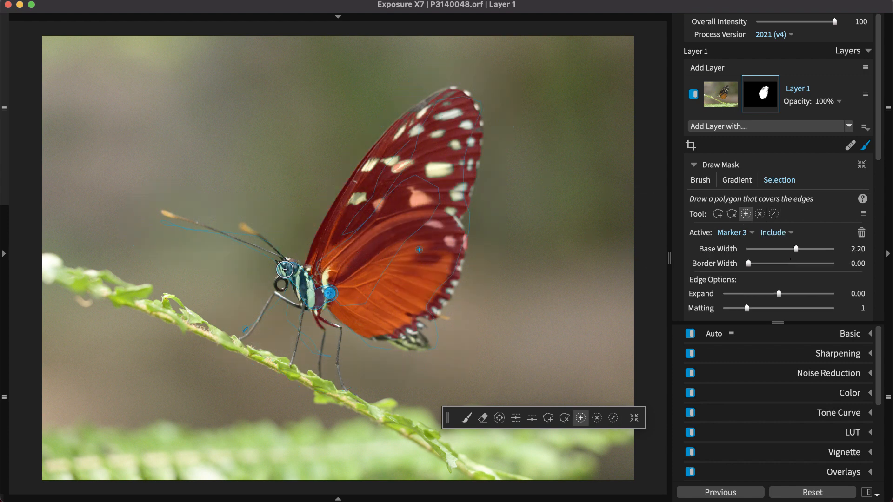
Add smaller include markers on the lower wing edge and the spotted upper wing of the butterfly
{"action": "scroll", "coordinate": [375, 336], "scroll_direction": "down", "scroll_amount": 3}
{"action": "mouse_move", "coordinate": [401, 340]}
{"action": "left_mouse_down"}
{"action": "mouse_move", "coordinate": [416, 339]}
{"action": "mouse_move", "coordinate": [419, 328]}
{"action": "left_mouse_up"}
{"action": "mouse_move", "coordinate": [436, 309]}
{"action": "left_mouse_down"}
{"action": "mouse_move", "coordinate": [458, 236]}
{"action": "mouse_move", "coordinate": [463, 88]}
{"action": "mouse_move", "coordinate": [398, 167]}
{"action": "left_mouse_up"}
{"action": "left_click", "coordinate": [368, 196]}
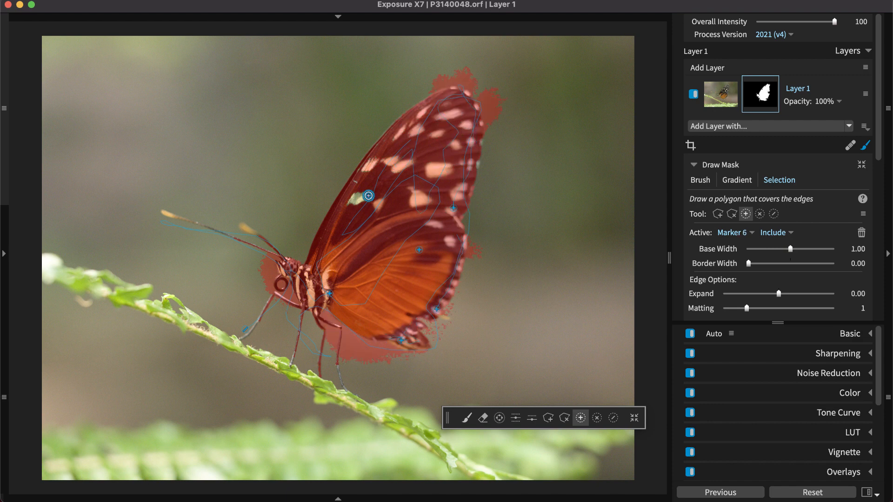
Exclude the background around the butterfly's wing tip, outer wing edge and underside from the mask with exclude markers
{"action": "left_click", "coordinate": [597, 417]}
{"action": "mouse_move", "coordinate": [497, 122]}
{"action": "left_mouse_down"}
{"action": "mouse_move", "coordinate": [450, 77]}
{"action": "mouse_move", "coordinate": [429, 79]}
{"action": "left_mouse_up"}
{"action": "left_click_drag", "start_coordinate": [479, 238], "coordinate": [479, 271]}
{"action": "left_click_drag", "start_coordinate": [403, 365], "coordinate": [355, 358]}
{"action": "left_click", "coordinate": [349, 340]}
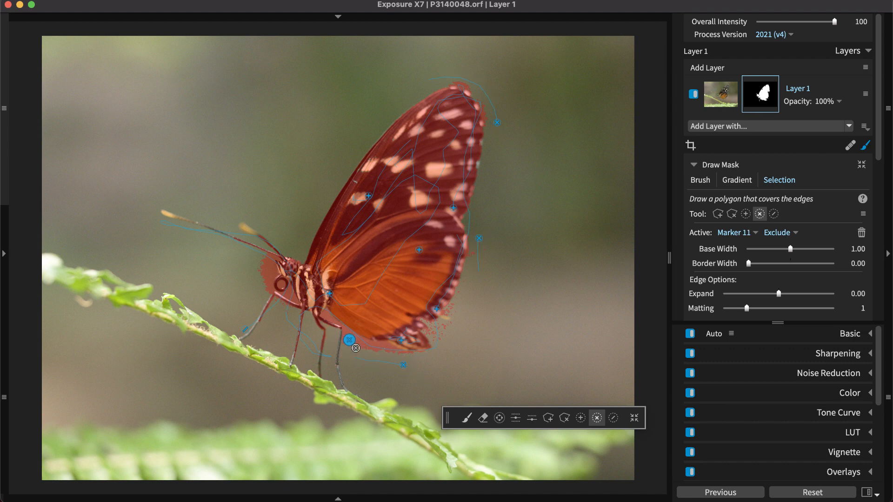
{"action": "left_click", "coordinate": [381, 347]}
Exclude the background around the butterfly's head and inside its coiled proboscis from the mask
{"action": "left_click", "coordinate": [269, 272]}
{"action": "left_click", "coordinate": [290, 296]}
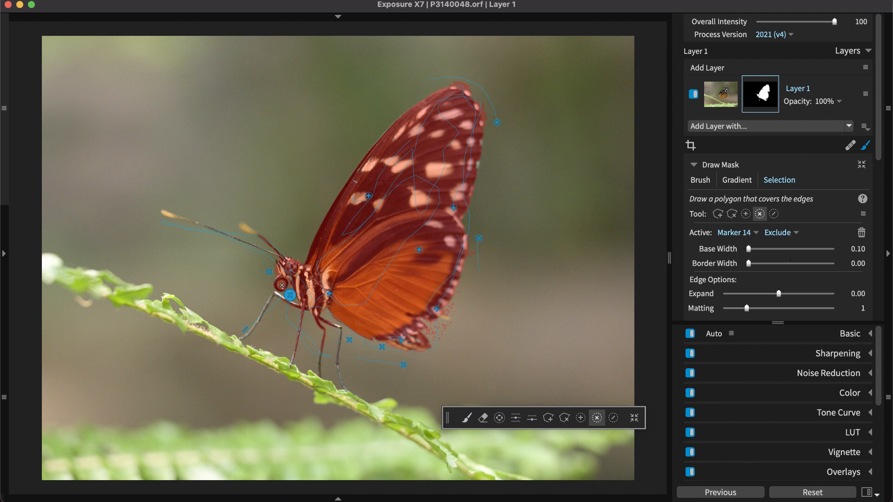
{"action": "left_click", "coordinate": [281, 285]}
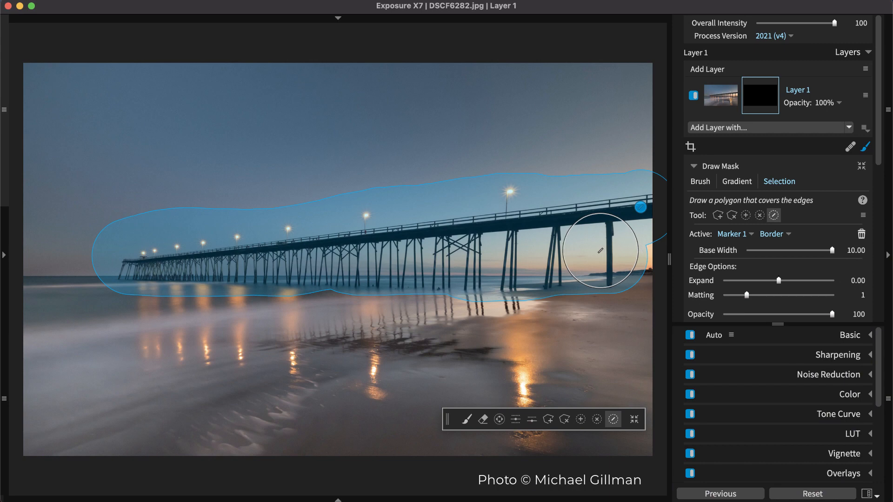
Set the include marker's base width to 0.15 and its border width to 4.52 for the pier selection
{"action": "left_click", "coordinate": [746, 217]}
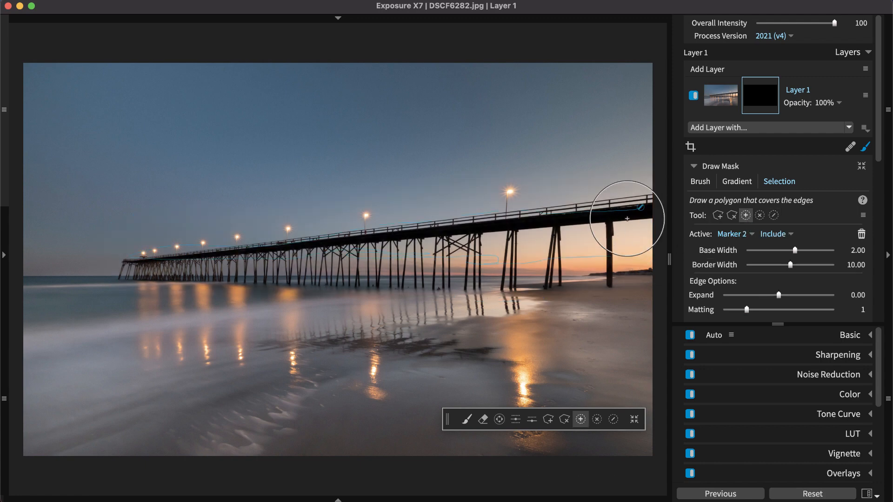
{"action": "left_click_drag", "start_coordinate": [794, 251], "coordinate": [751, 252]}
{"action": "scroll", "coordinate": [750, 252], "scroll_direction": "down", "scroll_amount": 2}
{"action": "left_click_drag", "start_coordinate": [790, 215], "coordinate": [767, 216]}
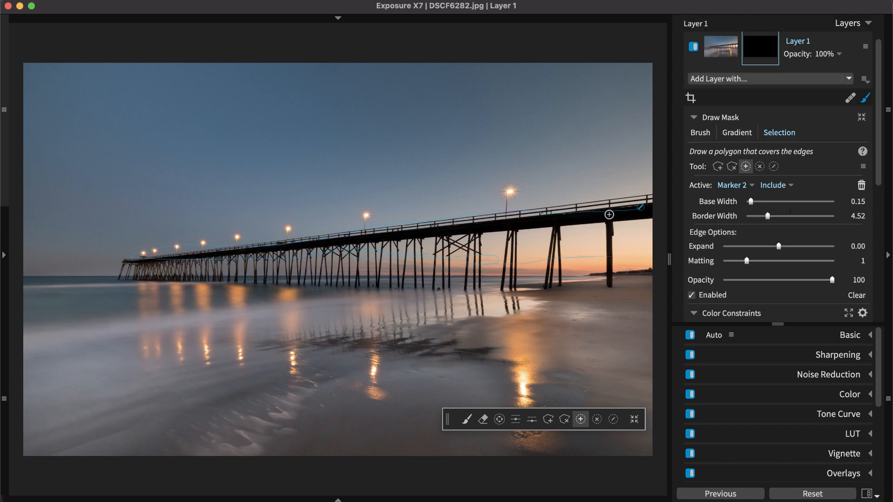
Place include markers on the pier's deck and on its support posts
{"action": "left_click", "coordinate": [609, 215]}
{"action": "left_click", "coordinate": [548, 269]}
{"action": "left_click", "coordinate": [504, 278]}
{"action": "left_click", "coordinate": [466, 274]}
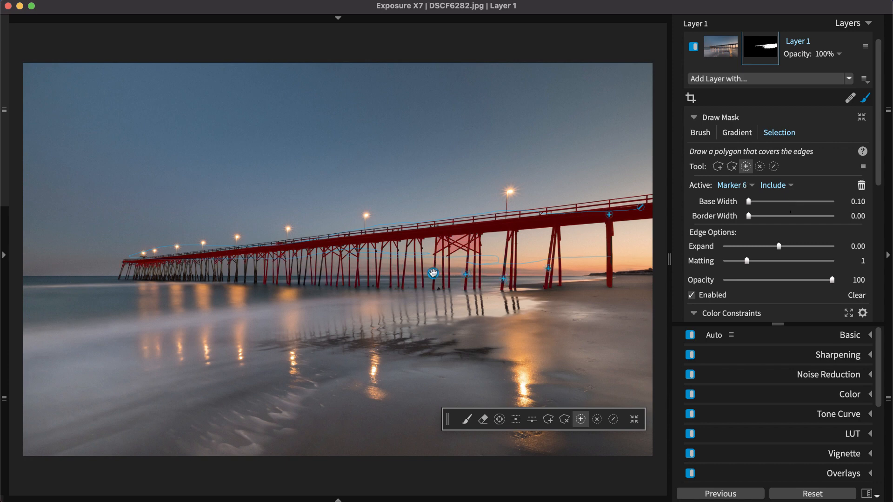
{"action": "left_click", "coordinate": [433, 273]}
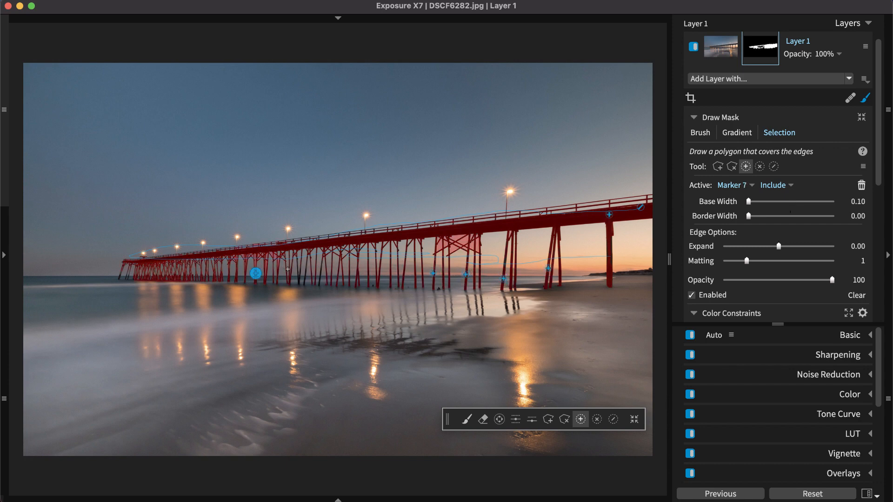
Exclude the sky between the pier's cross braces from the selection
{"action": "left_click", "coordinate": [733, 167]}
{"action": "key", "text": "super+equal"}
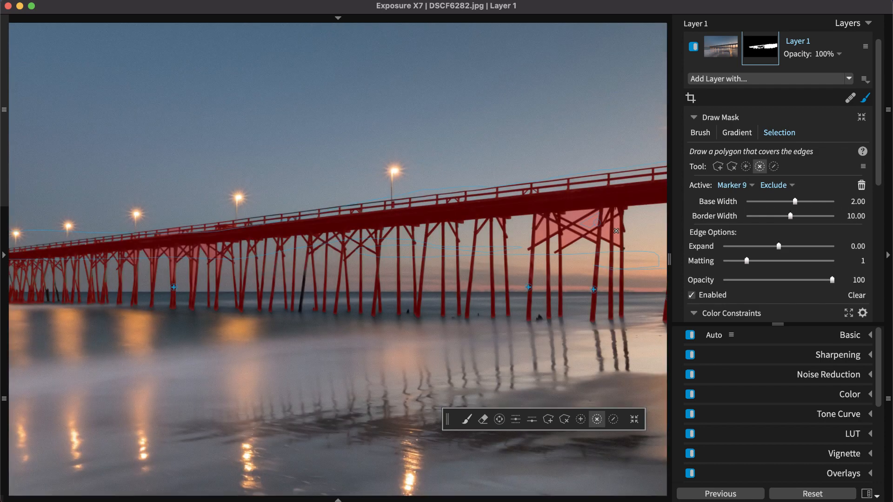
{"action": "left_click", "coordinate": [616, 231]}
{"action": "left_click", "coordinate": [538, 218]}
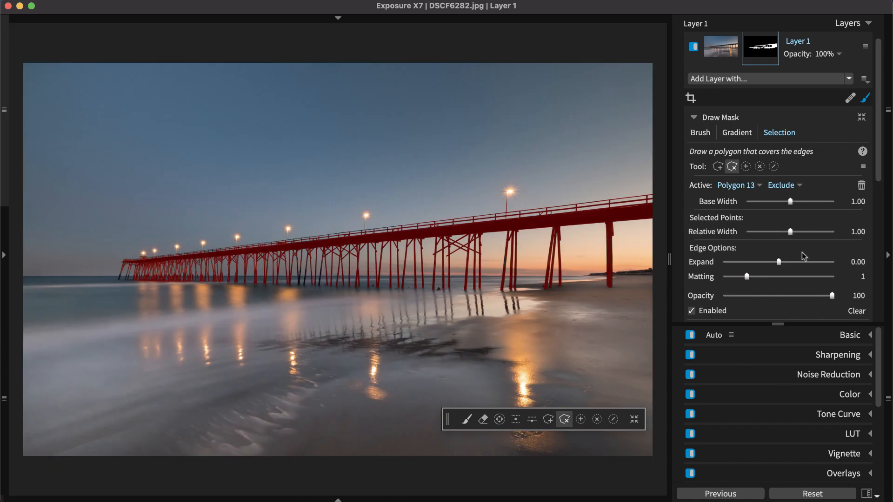
Limit the pier mask's colour constraints to a luminance maximum of 22.90 and lower the saturation maximum
{"action": "scroll", "coordinate": [802, 256], "scroll_direction": "down", "scroll_amount": 5}
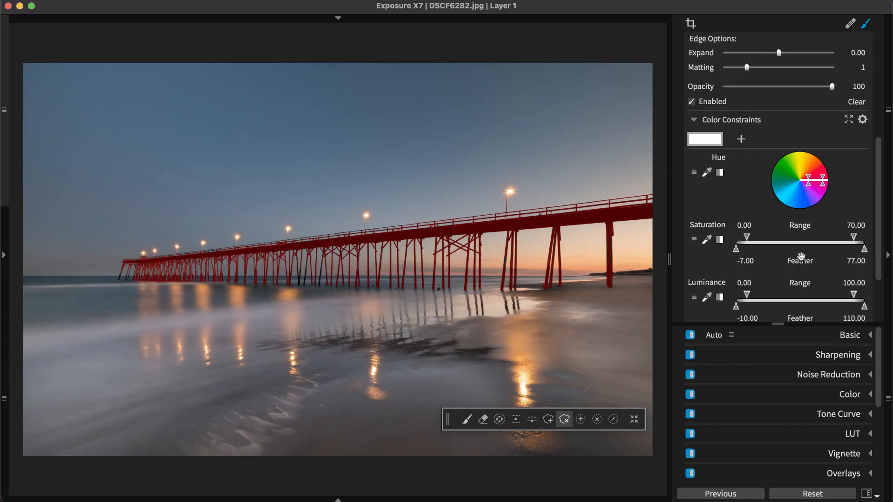
{"action": "scroll", "coordinate": [777, 236], "scroll_direction": "down", "scroll_amount": 4}
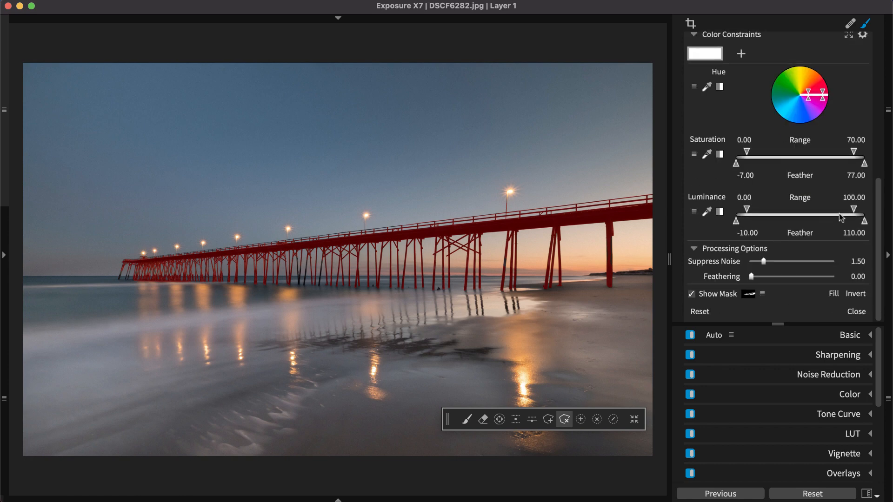
{"action": "left_click_drag", "start_coordinate": [855, 208], "coordinate": [771, 210]}
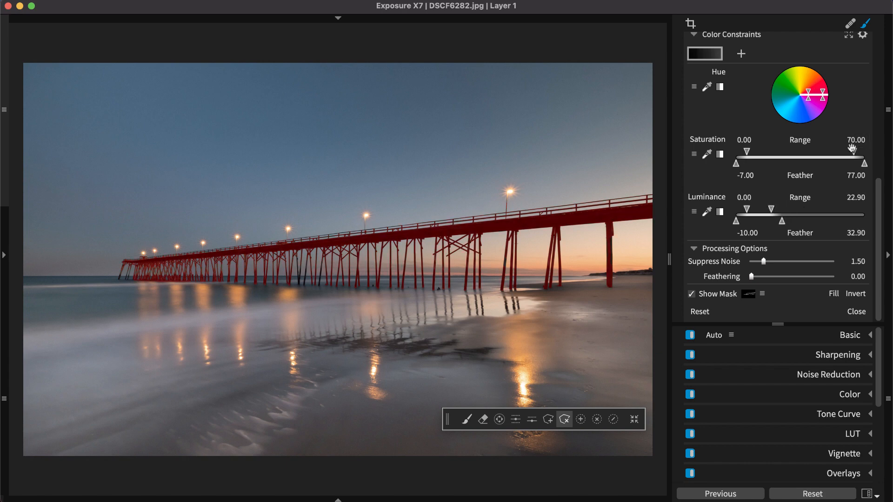
{"action": "left_click_drag", "start_coordinate": [852, 148], "coordinate": [762, 152]}
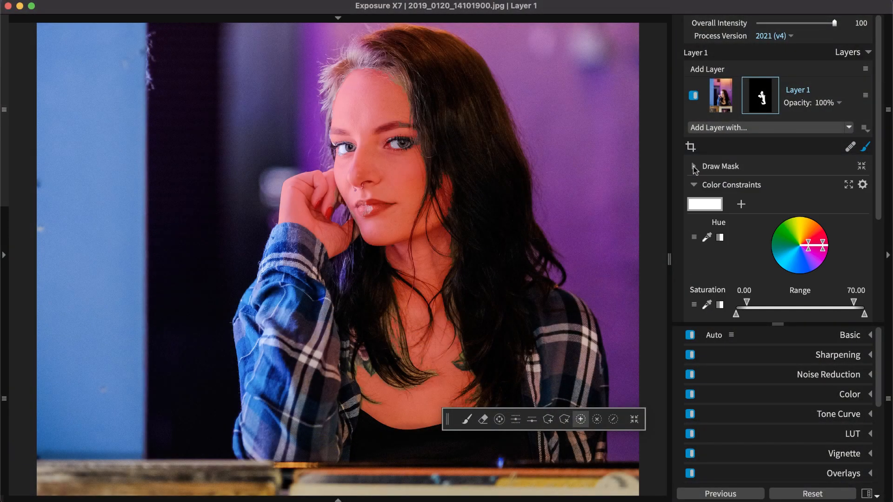
Limit the portrait mask's luminance range to a maximum of 60.90
{"action": "scroll", "coordinate": [731, 212], "scroll_direction": "down", "scroll_amount": 3}
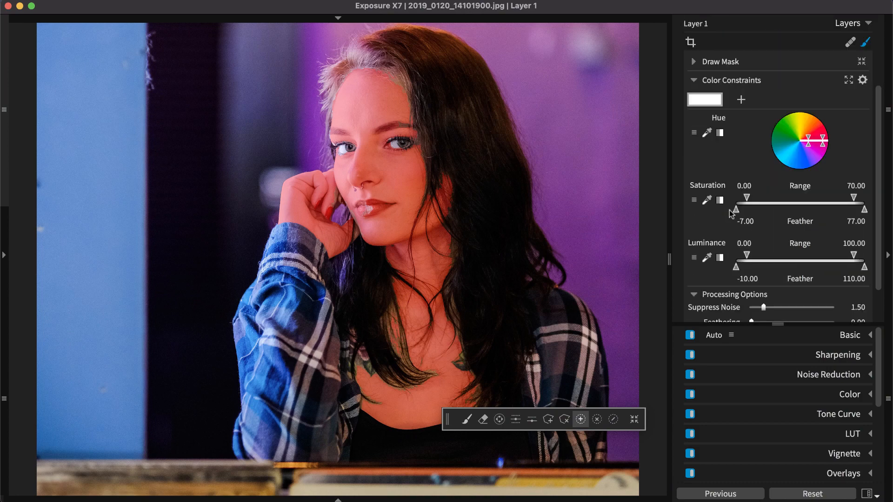
{"action": "left_click_drag", "start_coordinate": [856, 256], "coordinate": [815, 267]}
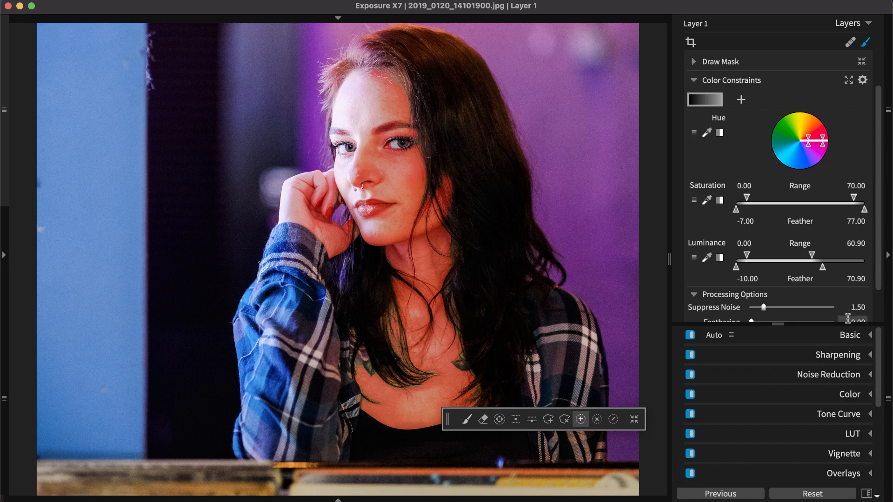
Apply an orange colour filter to the masked skin with a density of 10 and Cool/Warm at 52
{"action": "left_click", "coordinate": [851, 397]}
{"action": "scroll", "coordinate": [848, 398], "scroll_direction": "down", "scroll_amount": 3}
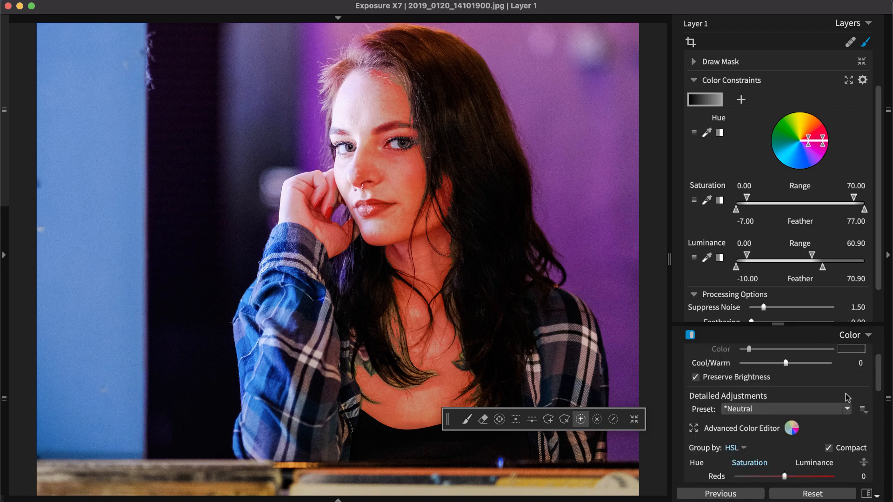
{"action": "scroll", "coordinate": [817, 397], "scroll_direction": "up", "scroll_amount": 1}
{"action": "left_click_drag", "start_coordinate": [786, 398], "coordinate": [770, 399]}
{"action": "left_click_drag", "start_coordinate": [741, 371], "coordinate": [808, 399]}
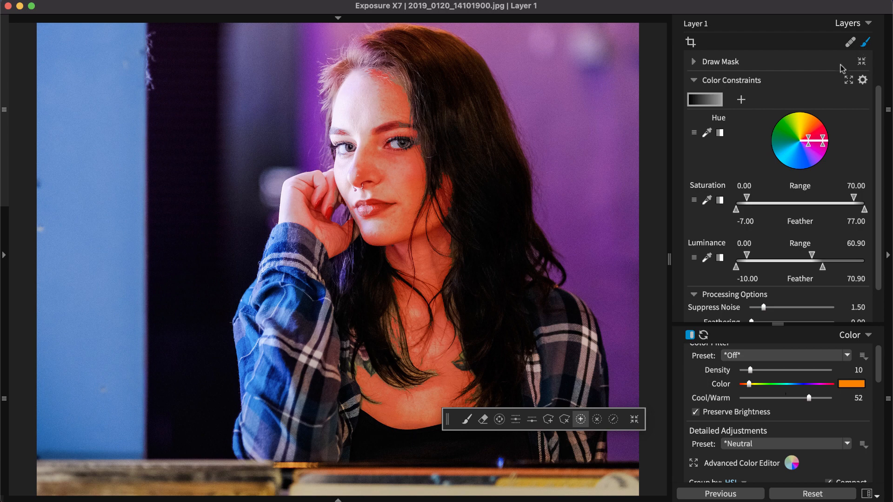
Duplicate Layer 1 together with its mask
{"action": "scroll", "coordinate": [843, 69], "scroll_direction": "up", "scroll_amount": 5}
{"action": "right_click", "coordinate": [819, 91]}
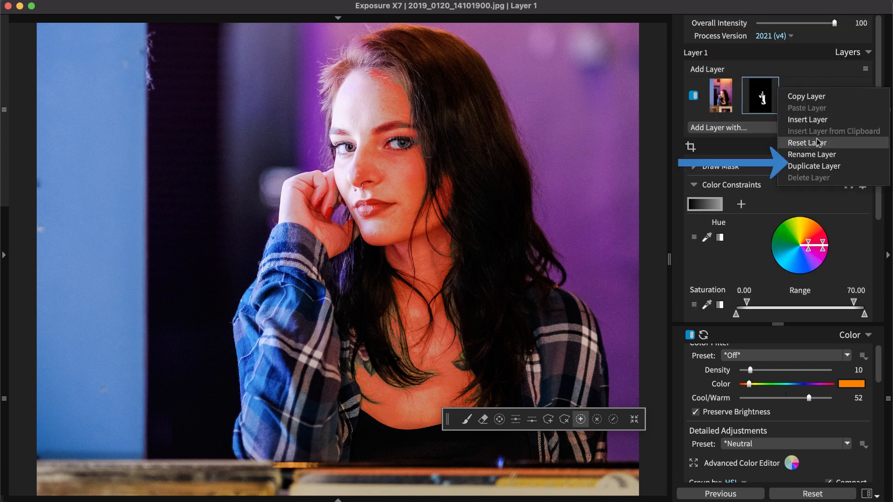
{"action": "left_click", "coordinate": [823, 166]}
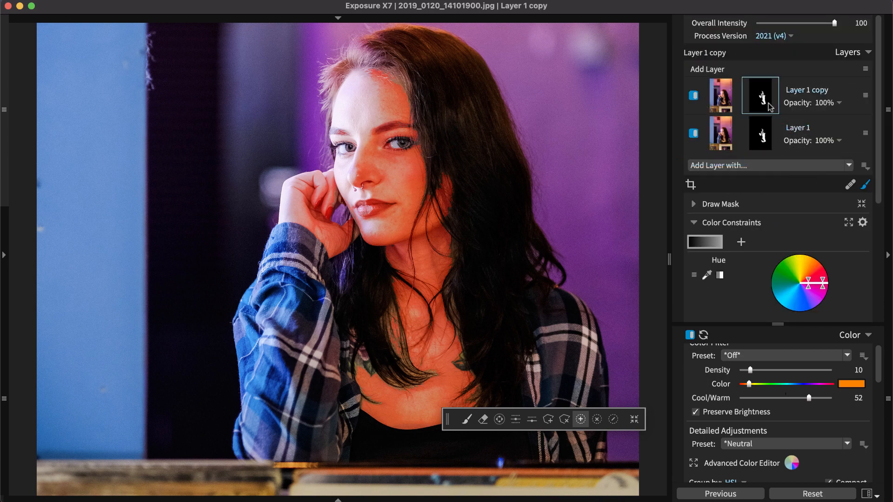
Set the duplicated layer's luminance constraint to a range of 71.67 to 100.00
{"action": "scroll", "coordinate": [820, 207], "scroll_direction": "down", "scroll_amount": 5}
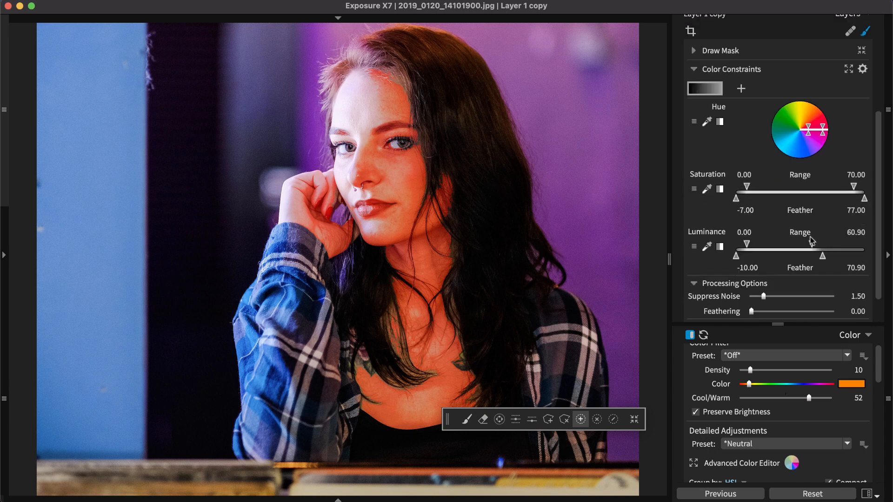
{"action": "left_click_drag", "start_coordinate": [812, 241], "coordinate": [854, 243]}
{"action": "left_click_drag", "start_coordinate": [747, 243], "coordinate": [829, 244]}
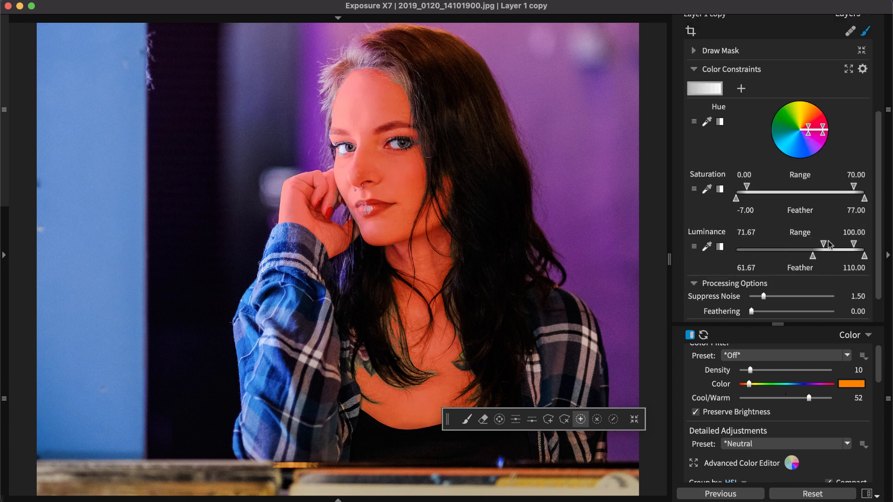
Cool the duplicated layer's colour filter by setting Cool/Warm to -62
{"action": "scroll", "coordinate": [880, 255], "scroll_direction": "down", "scroll_amount": 1}
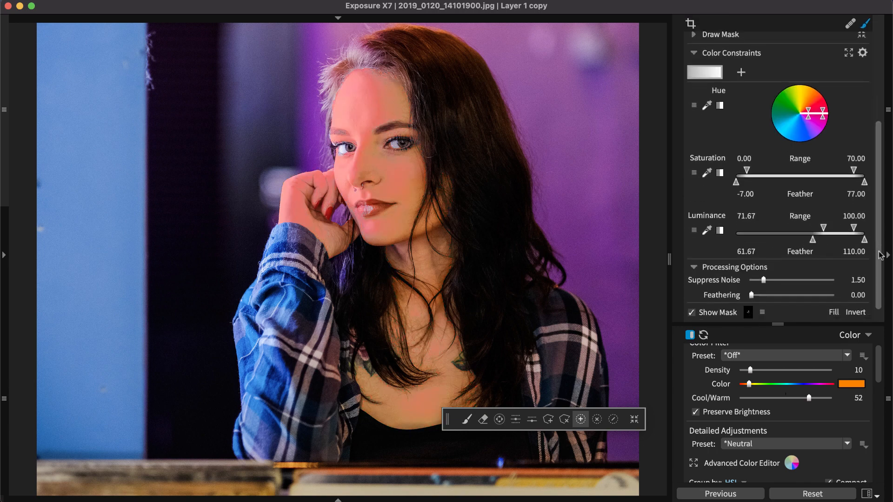
{"action": "scroll", "coordinate": [881, 255], "scroll_direction": "down", "scroll_amount": 1}
{"action": "left_click_drag", "start_coordinate": [809, 398], "coordinate": [759, 400]}
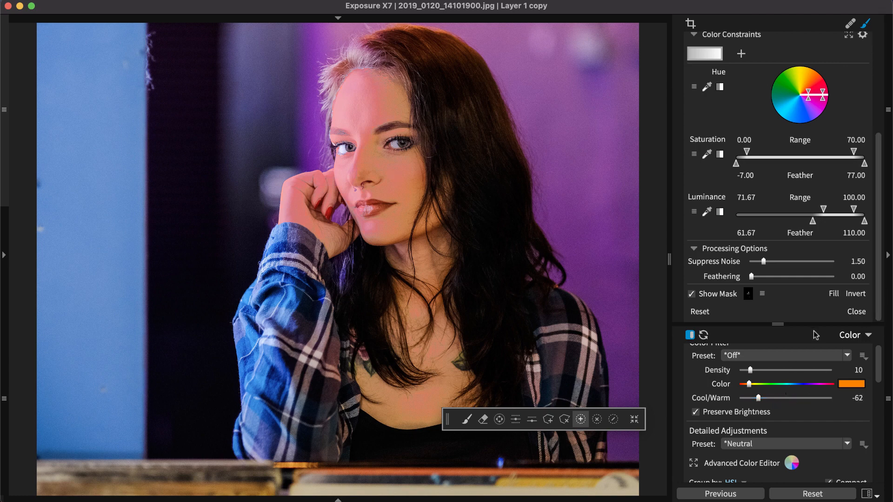
Collapse the Color adjustments and enlarge the Layers area so the color constraints and mask display controls fit
{"action": "scroll", "coordinate": [816, 335], "scroll_direction": "up", "scroll_amount": 2}
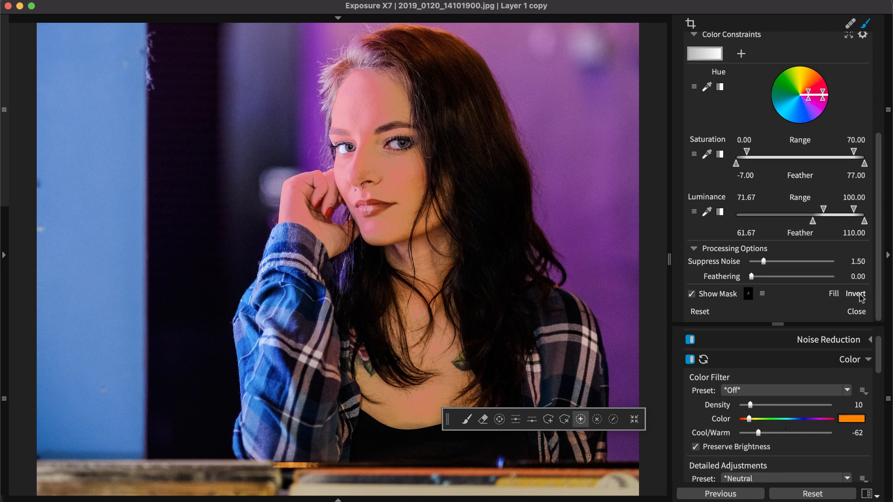
{"action": "scroll", "coordinate": [860, 302], "scroll_direction": "up", "scroll_amount": 5}
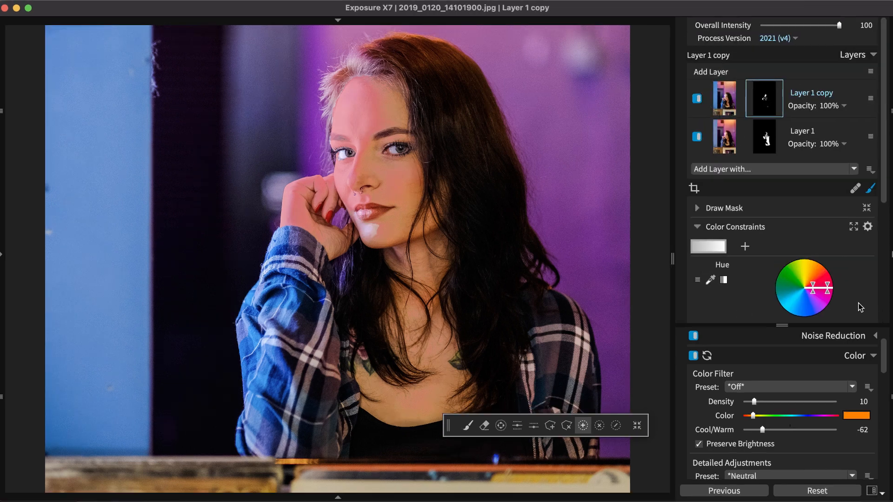
{"action": "left_click", "coordinate": [805, 354]}
{"action": "left_click_drag", "start_coordinate": [802, 326], "coordinate": [800, 425]}
{"action": "scroll", "coordinate": [767, 273], "scroll_direction": "down", "scroll_amount": 3}
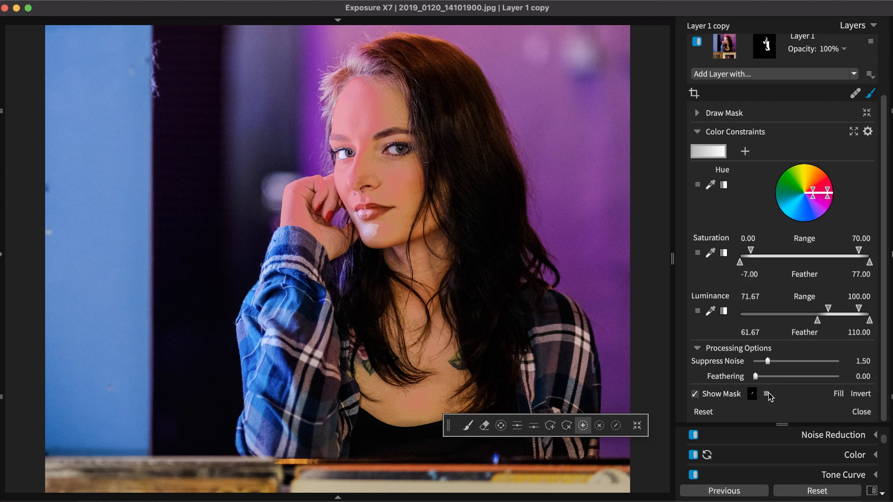
Set the mask display to Transparency mode with an opacity of 19
{"action": "left_click", "coordinate": [766, 395]}
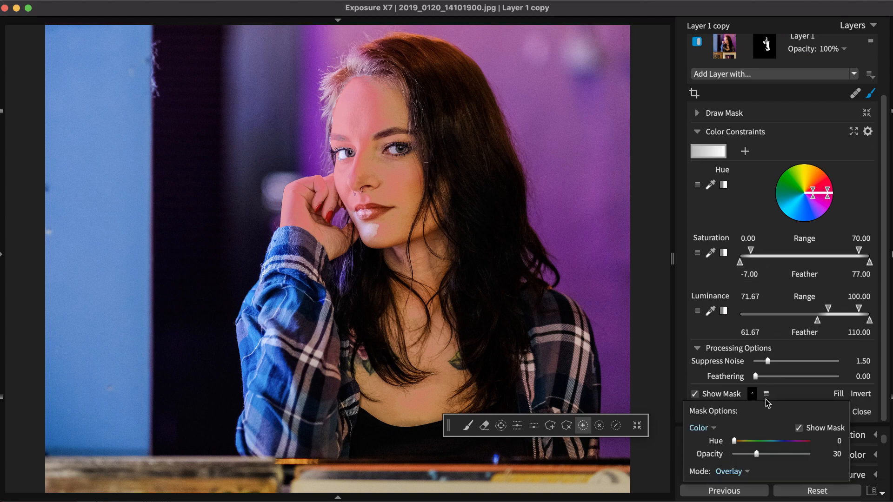
{"action": "left_click", "coordinate": [742, 471]}
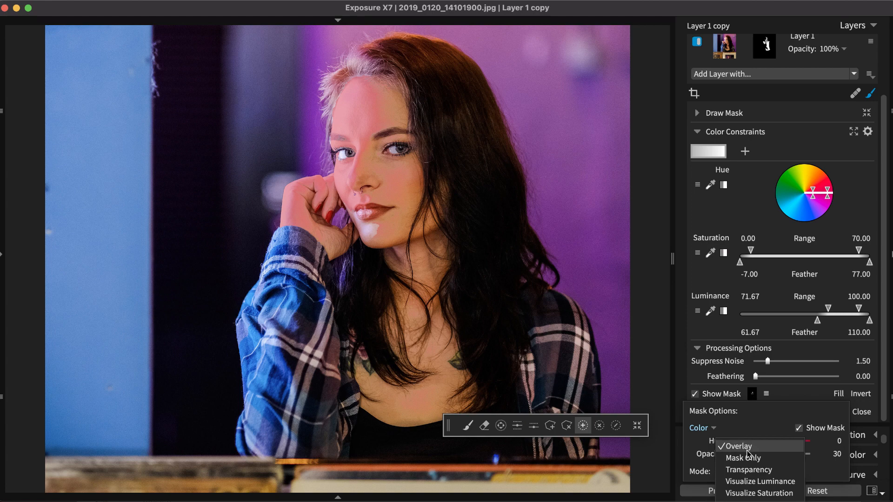
{"action": "left_click", "coordinate": [755, 470]}
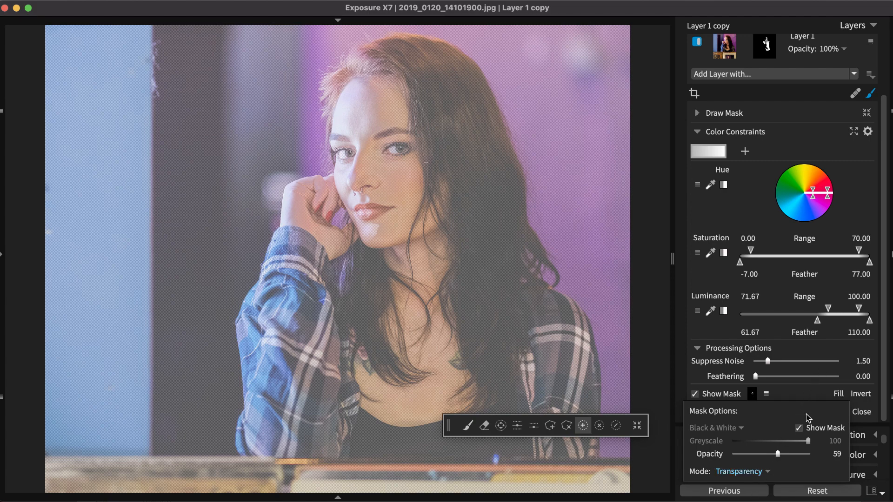
{"action": "left_click_drag", "start_coordinate": [779, 454], "coordinate": [746, 456]}
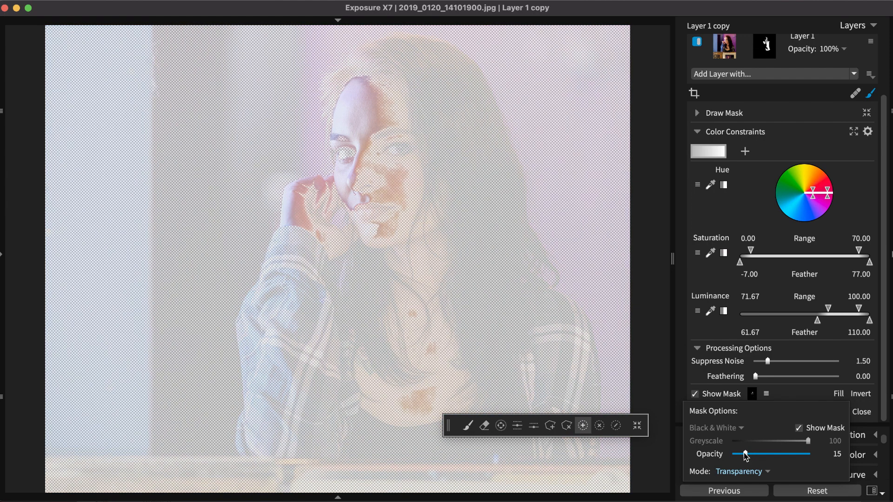
{"action": "left_click_drag", "start_coordinate": [746, 457], "coordinate": [748, 457]}
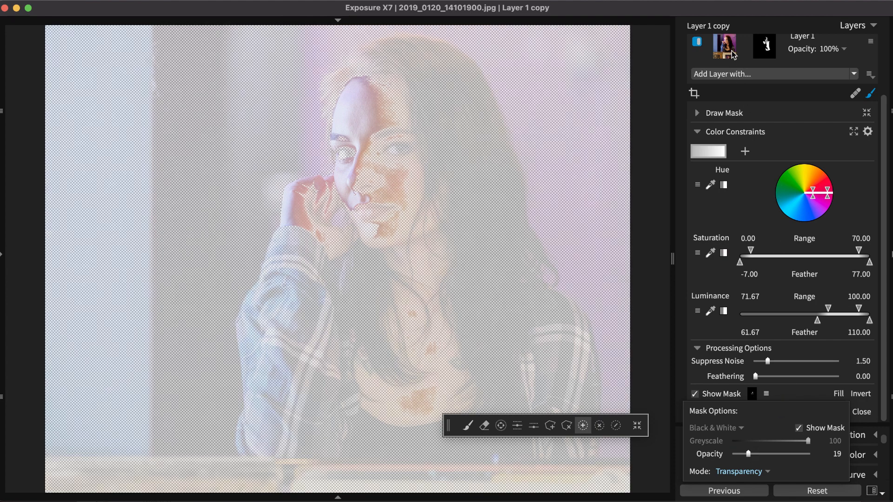
View Layer 1's mask in the transparency display and reselect the Layer 1 copy image
{"action": "left_click", "coordinate": [761, 50]}
{"action": "left_click", "coordinate": [761, 50]}
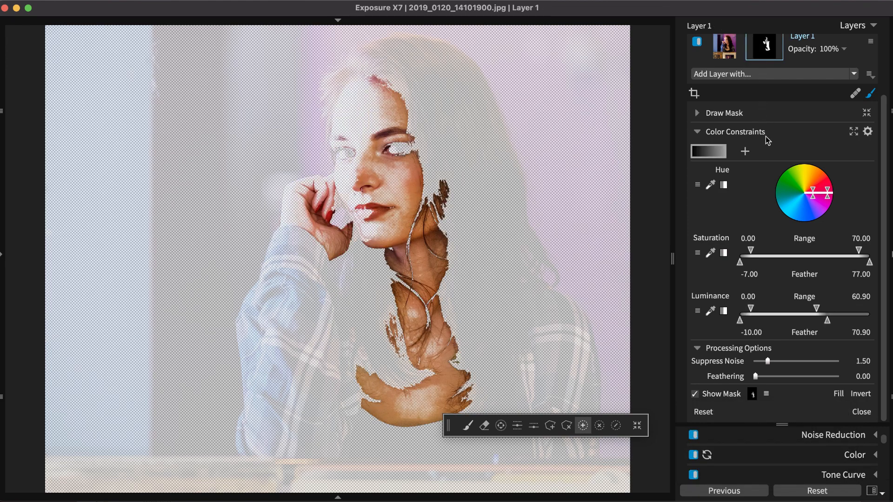
{"action": "scroll", "coordinate": [765, 136], "scroll_direction": "up", "scroll_amount": 4}
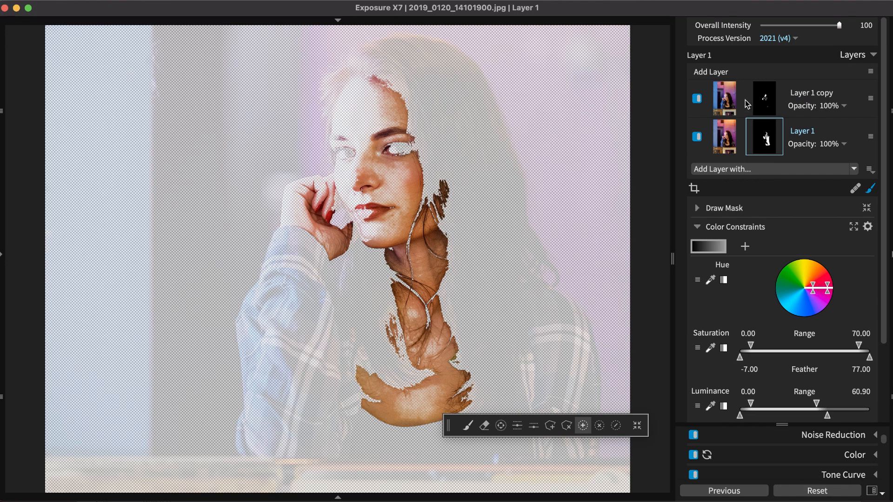
{"action": "left_click", "coordinate": [730, 92]}
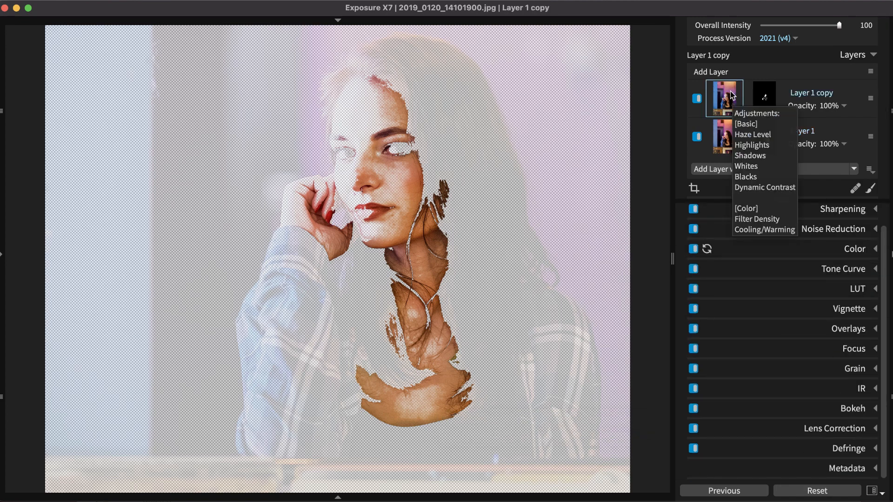